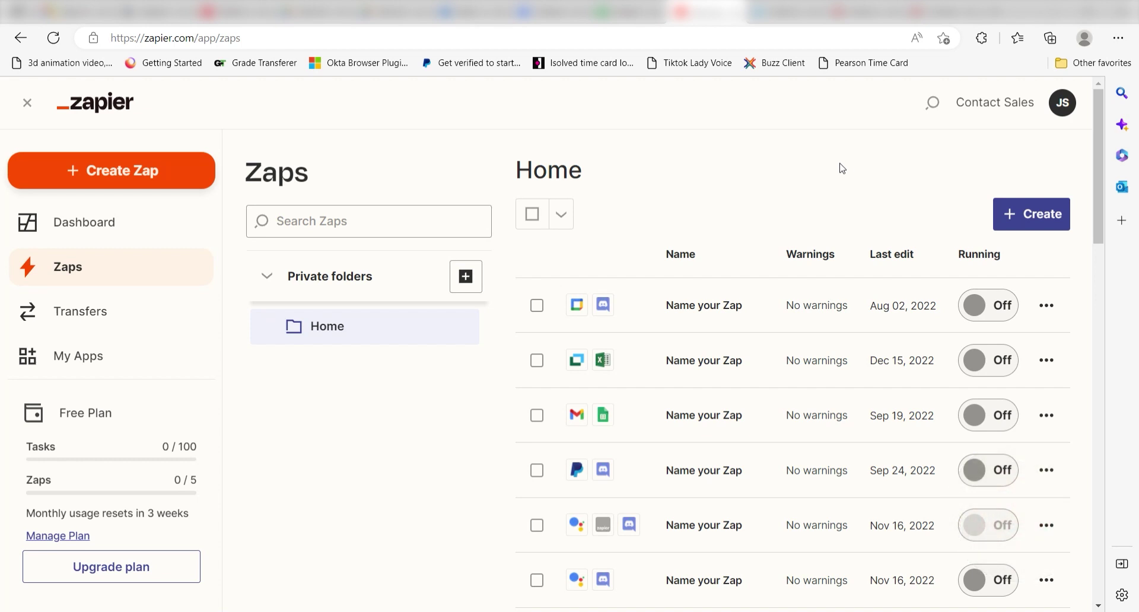
Start a new Zap triggered by Calendly's Invitee Created event.
click(185, 172)
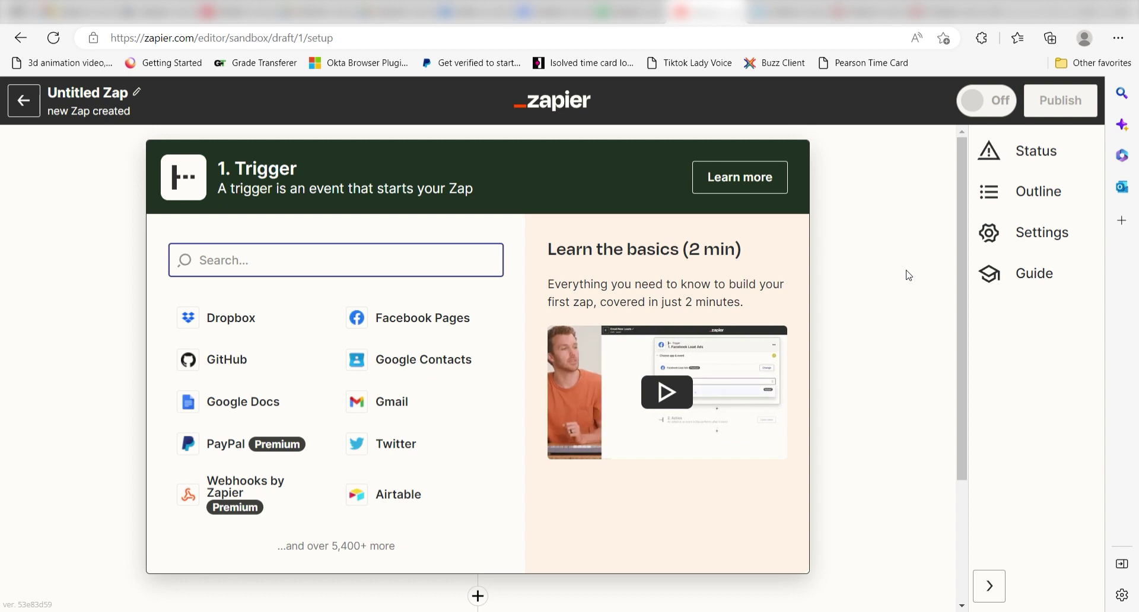
text(calendly)
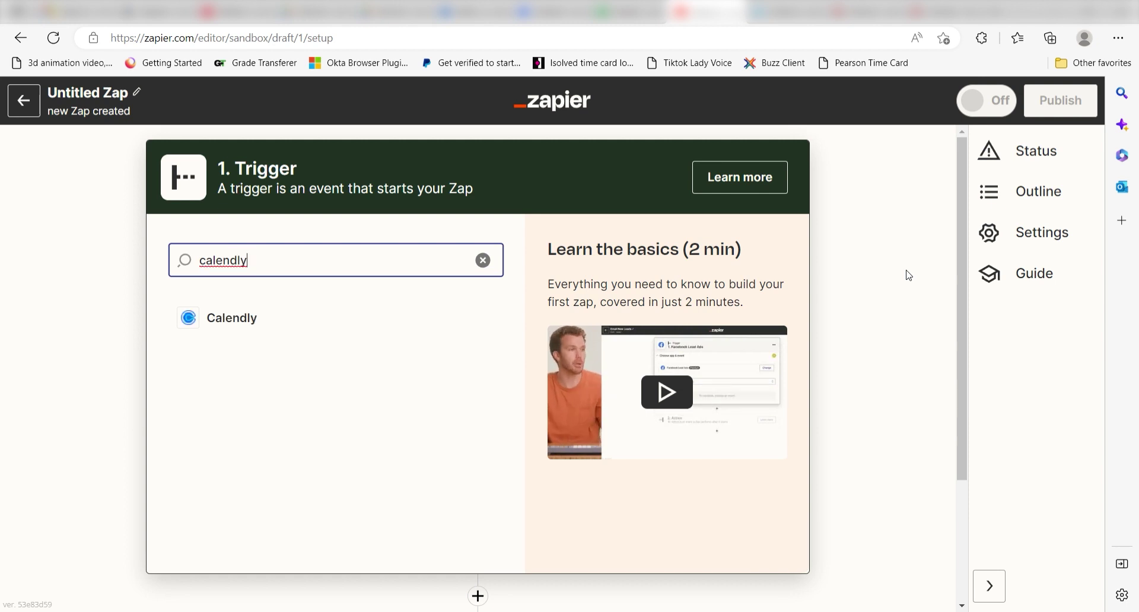
click(416, 317)
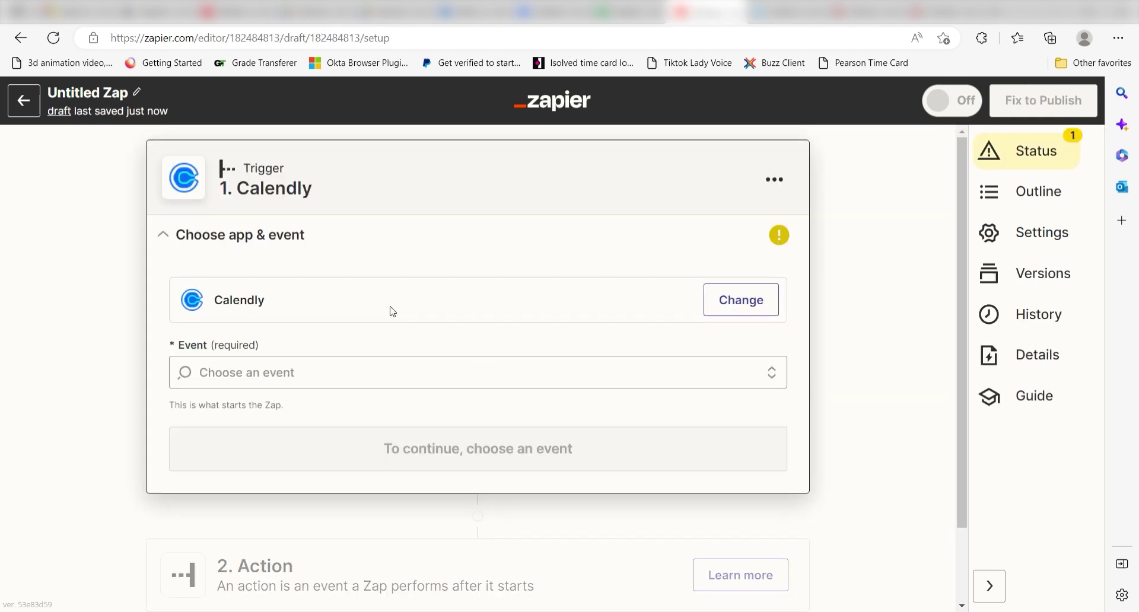
click(403, 373)
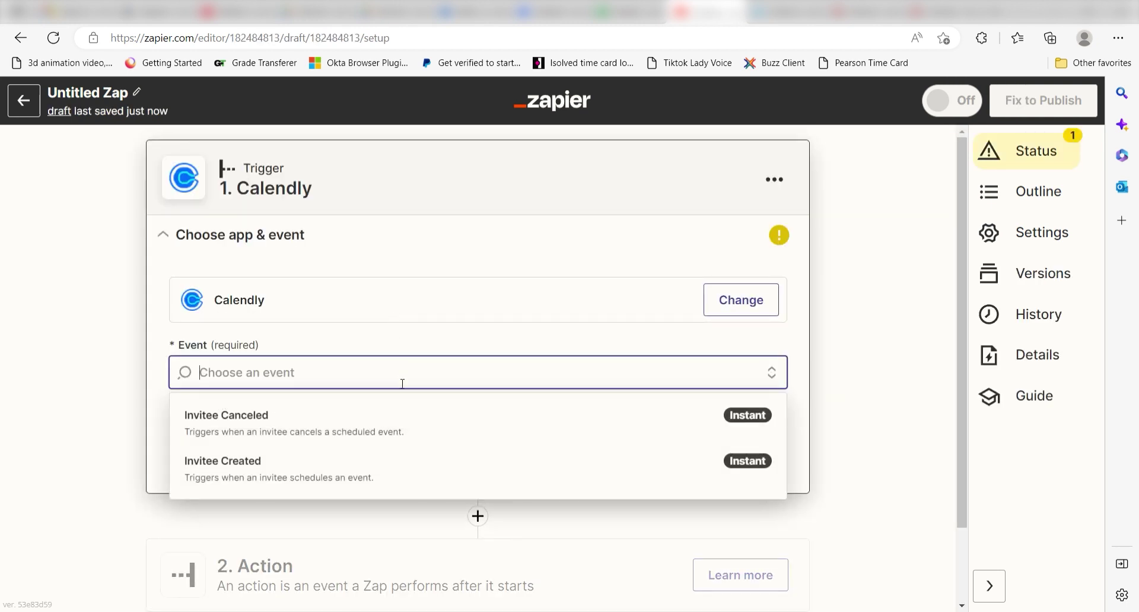
click(395, 468)
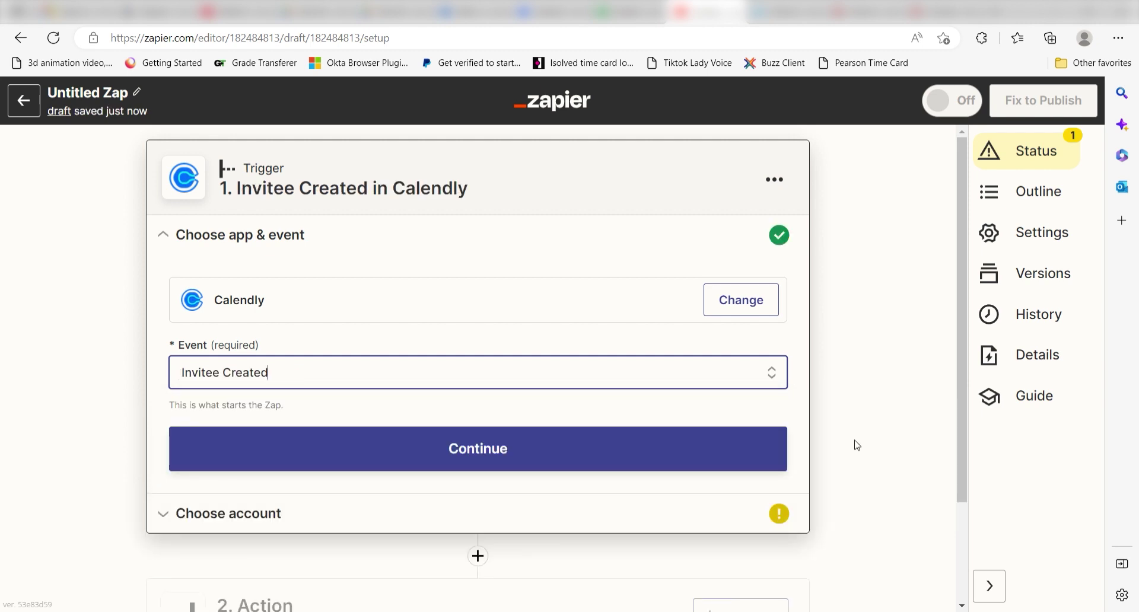
click(705, 456)
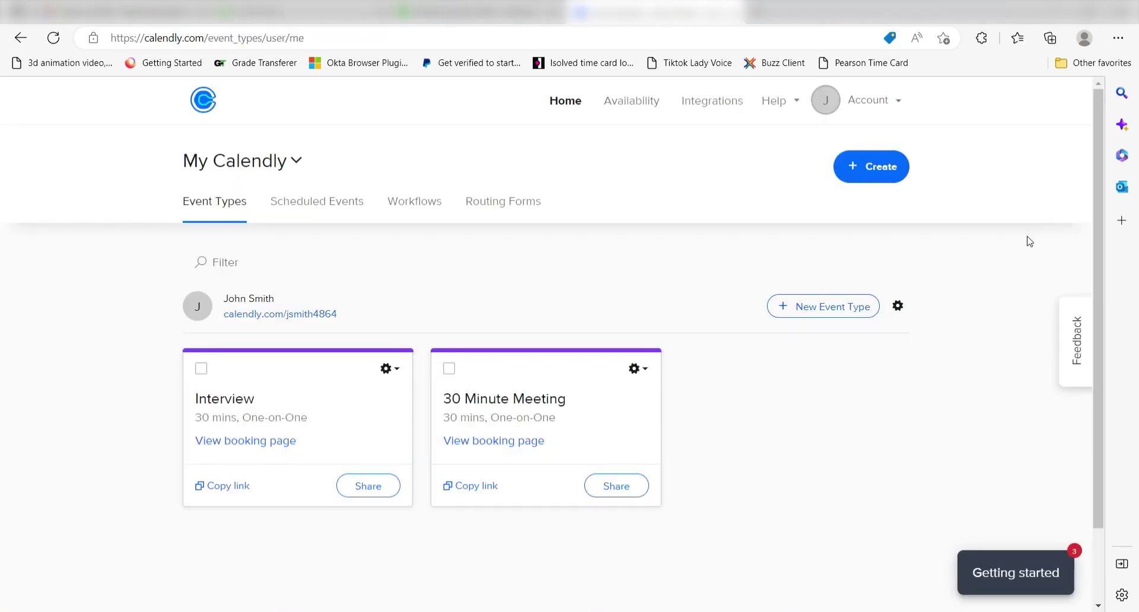
Open the Zapier setup page from Calendly's Integrations to reveal the API key.
click(722, 101)
scroll(882, 163, down, 20)
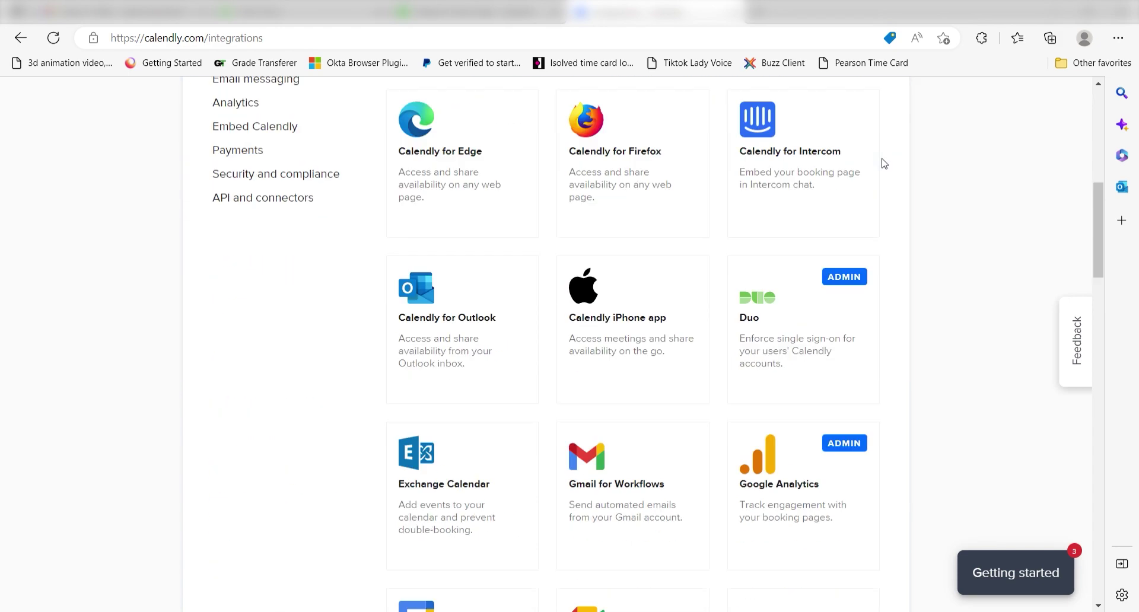
click(486, 300)
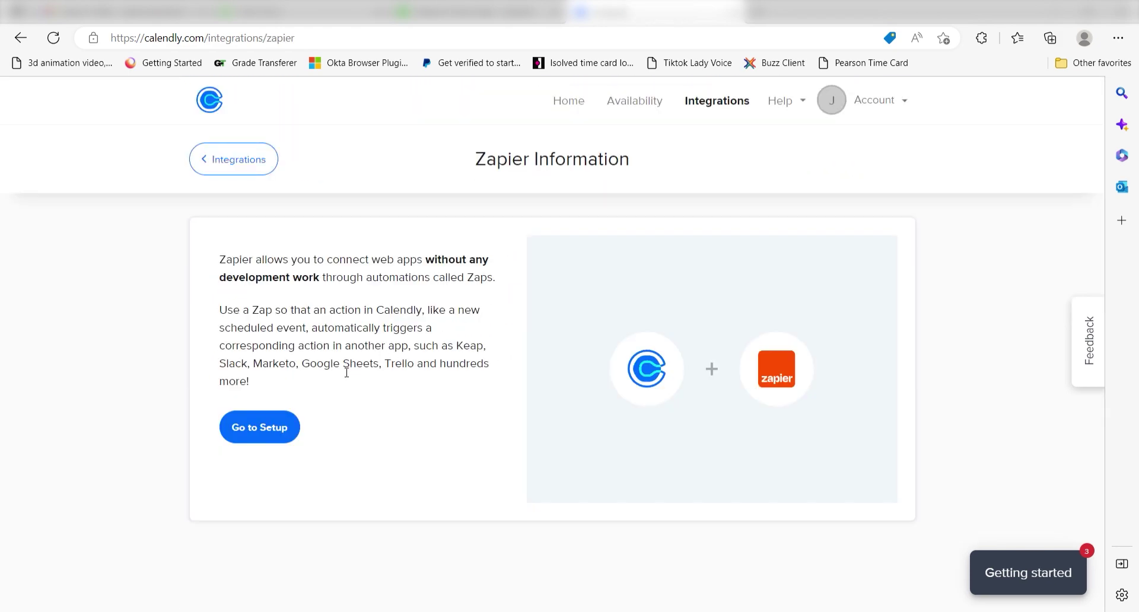
click(260, 426)
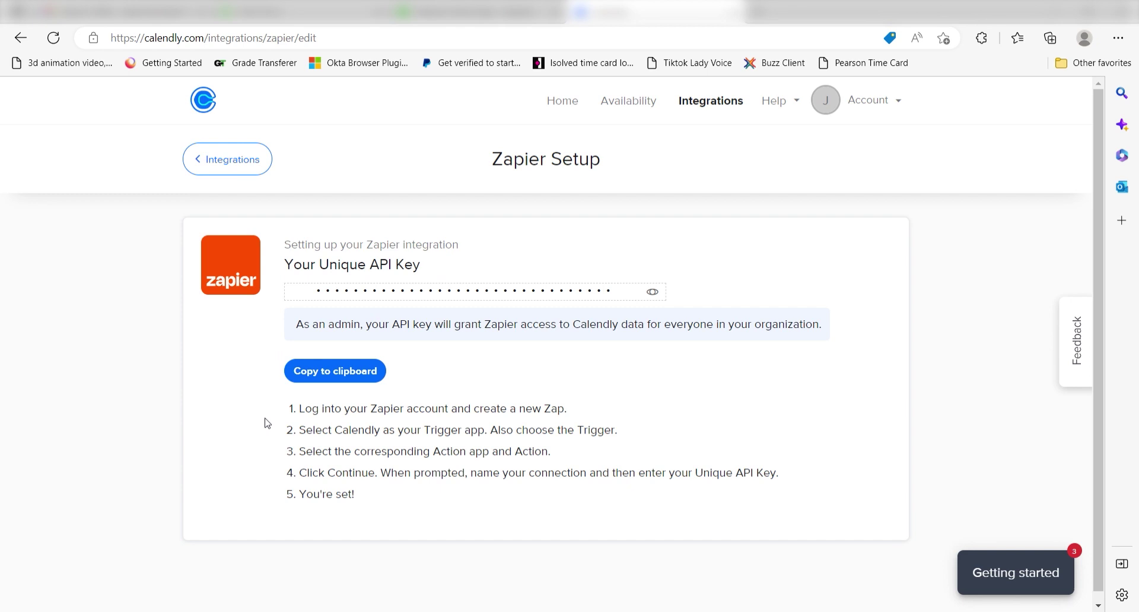
Connect the Calendly account to Zapier by pasting its API key.
click(330, 371)
key(alt+Tab)
key(ctrl+v)
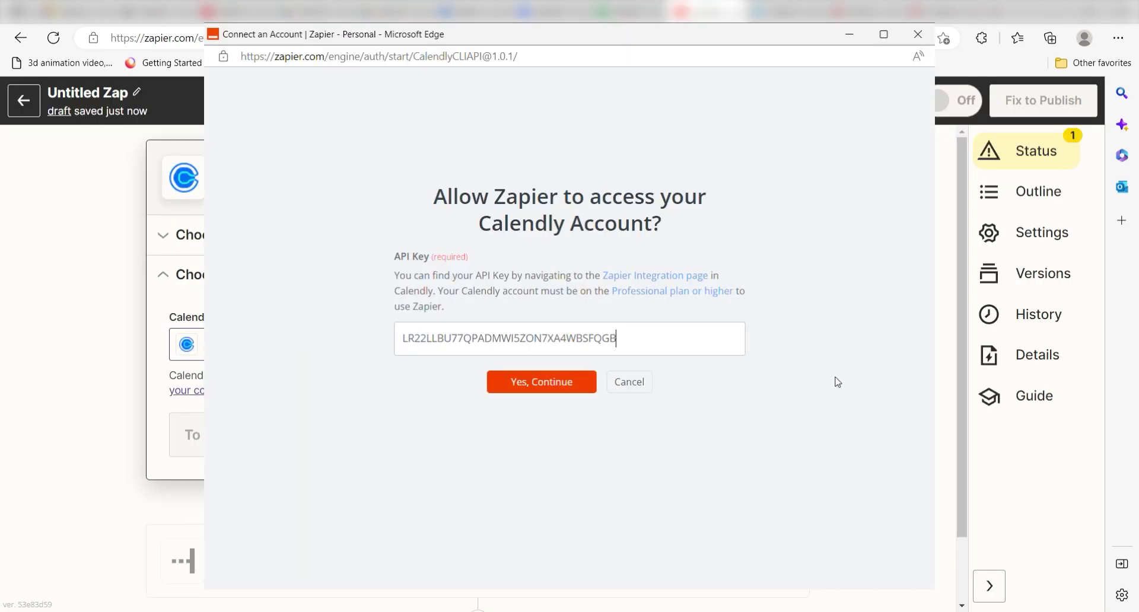
click(585, 386)
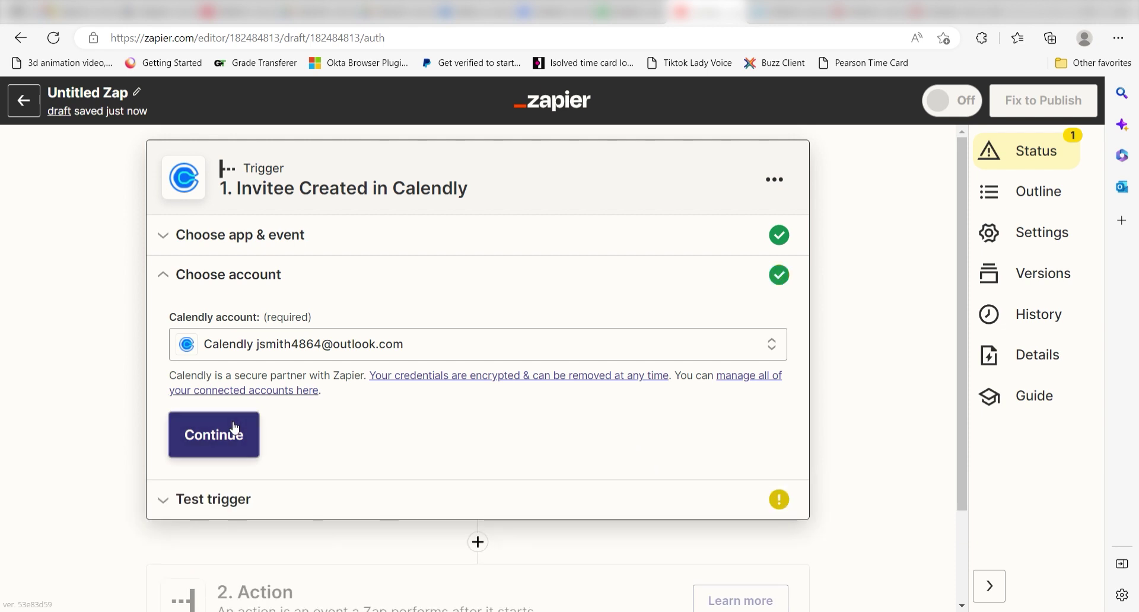
click(235, 428)
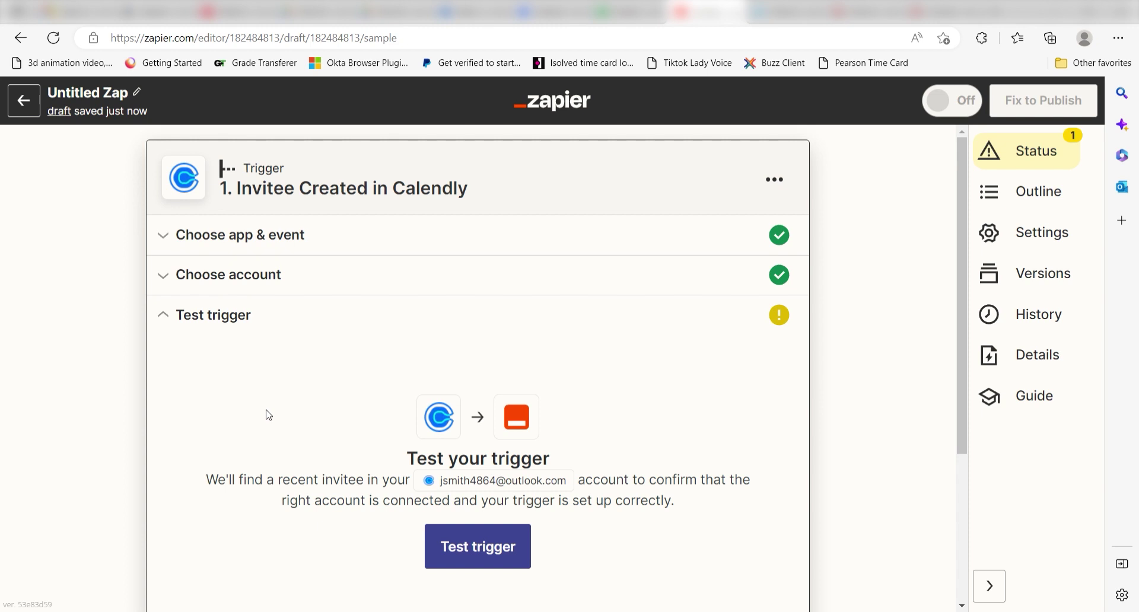
Test the trigger to fetch a sample invitee and continue to the action step.
click(463, 528)
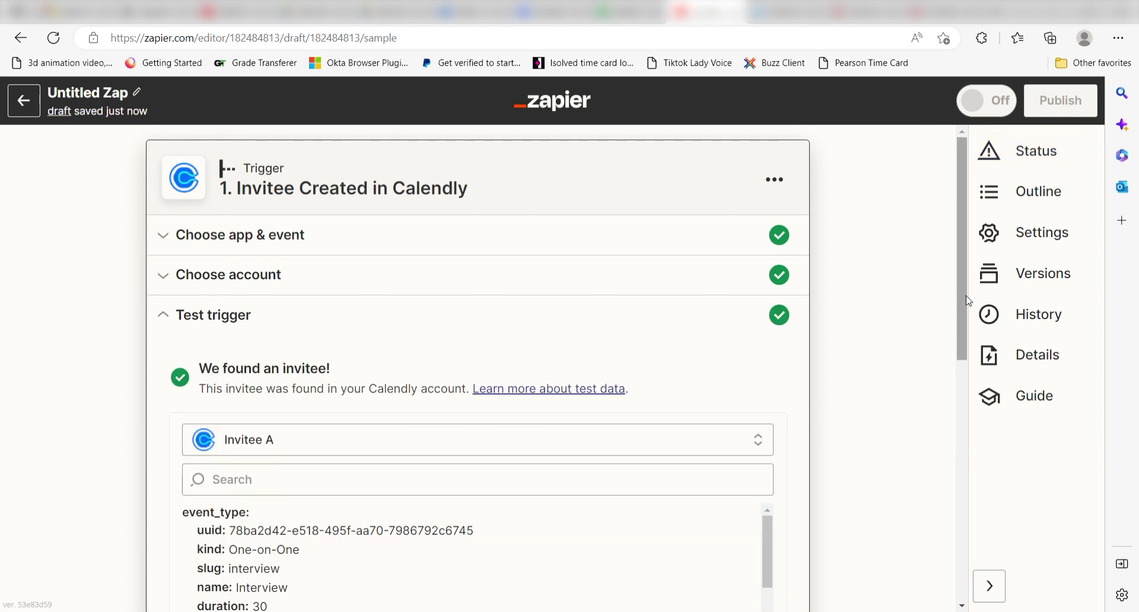
scroll(968, 323, down, 1)
drag(968, 324, 990, 469)
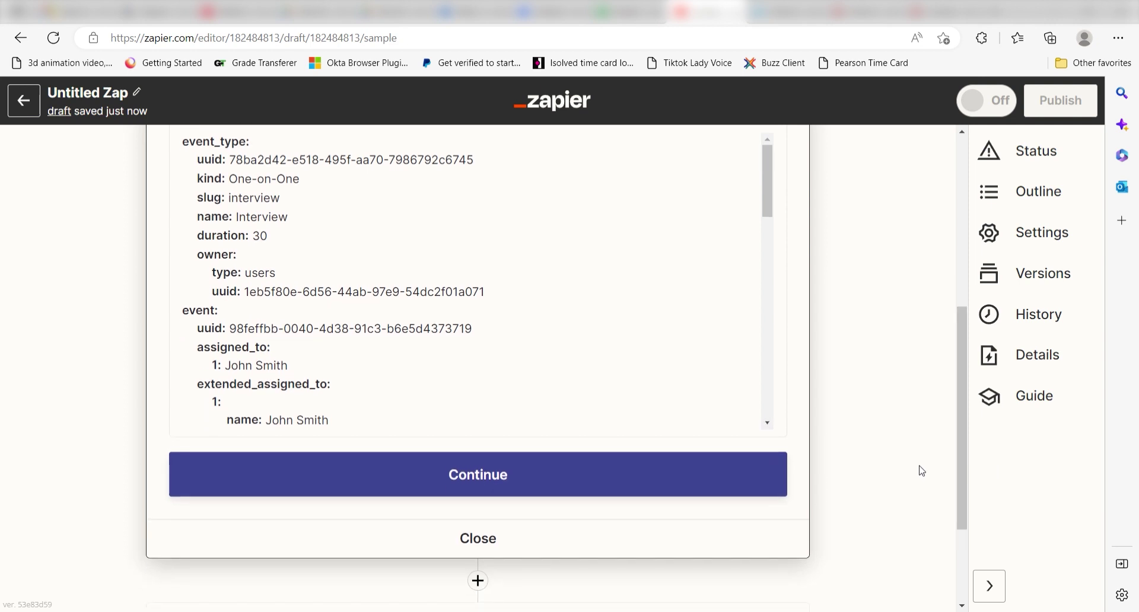
click(686, 473)
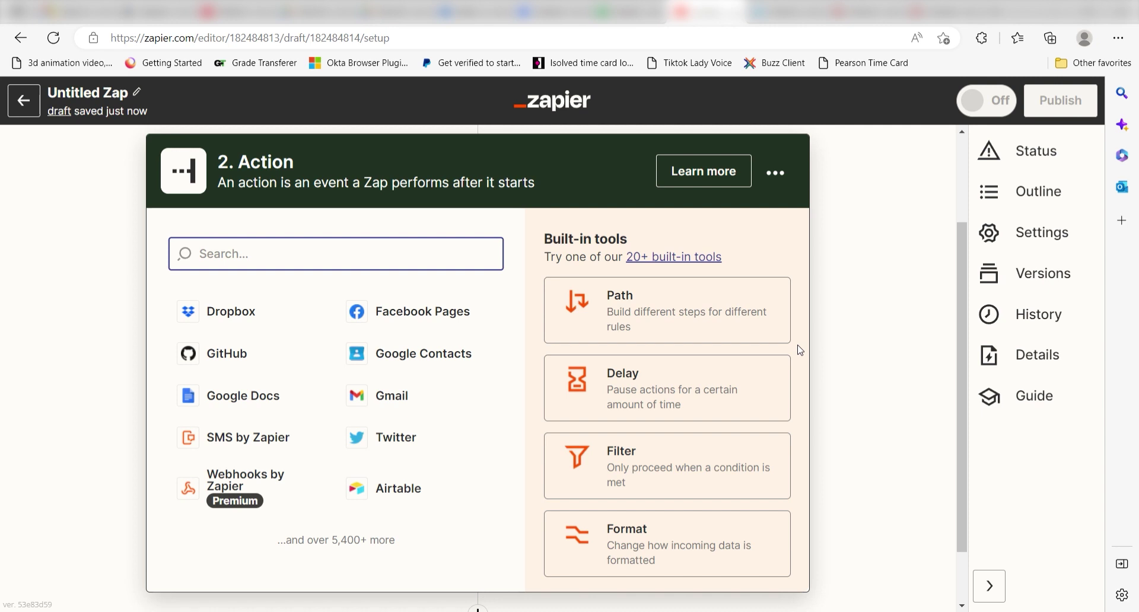
Choose Google Drive with the Find a File event for step 2.
text(google drive)
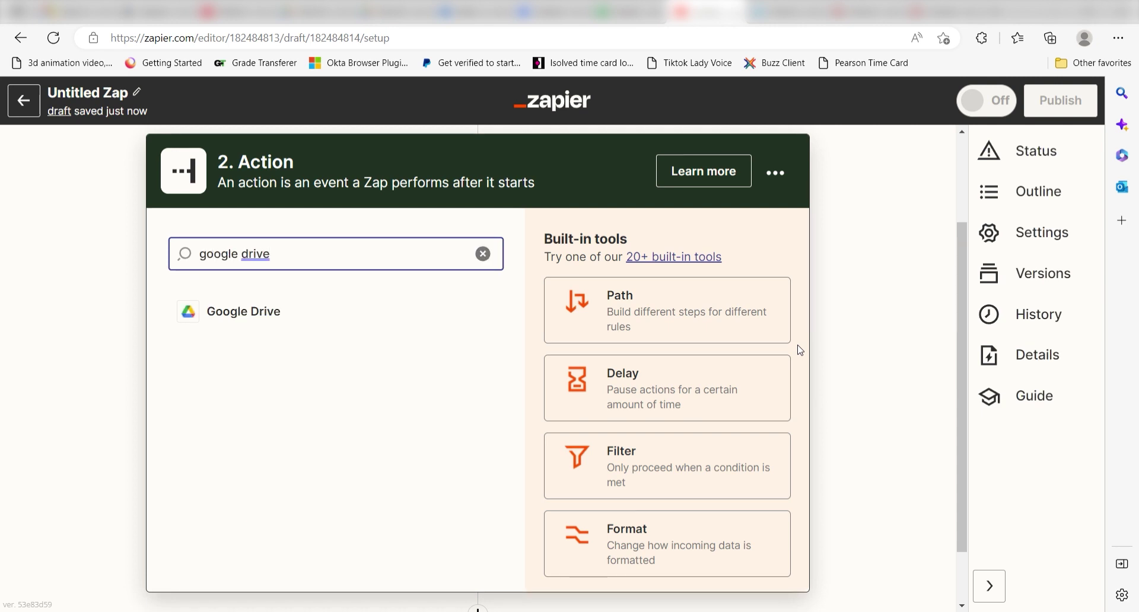
click(445, 315)
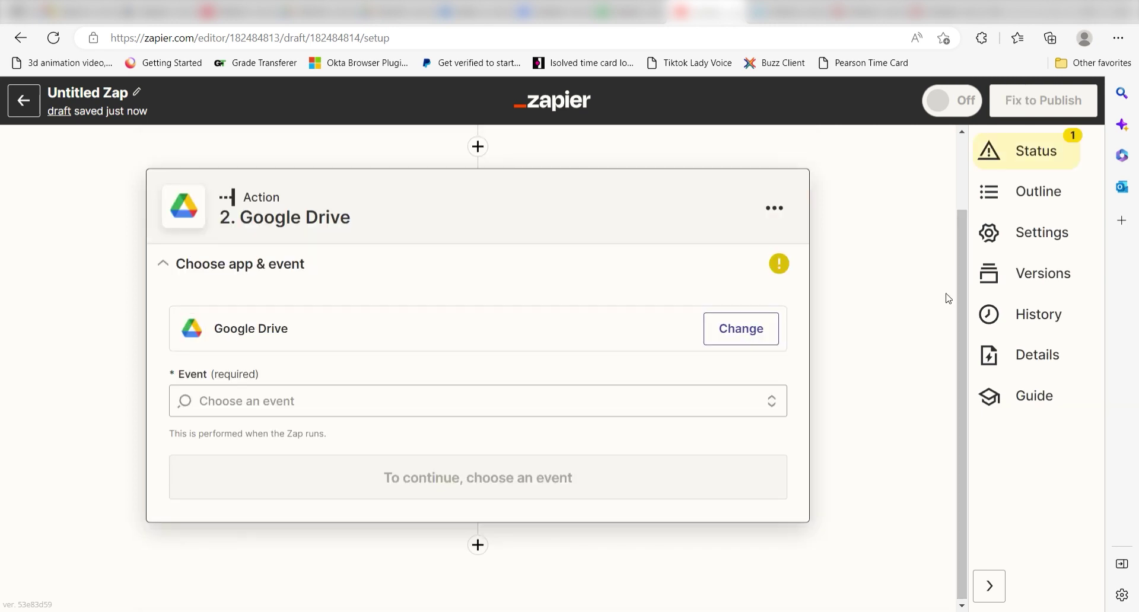
click(475, 401)
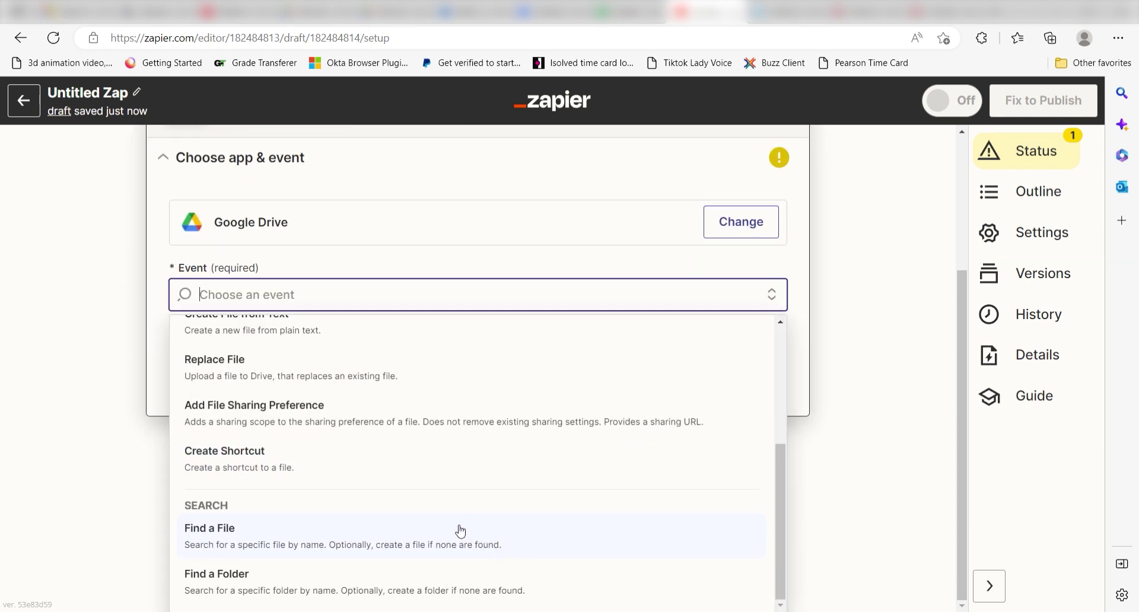
click(511, 542)
Connect a Google account, allowing Zapier access to Drive files.
click(600, 432)
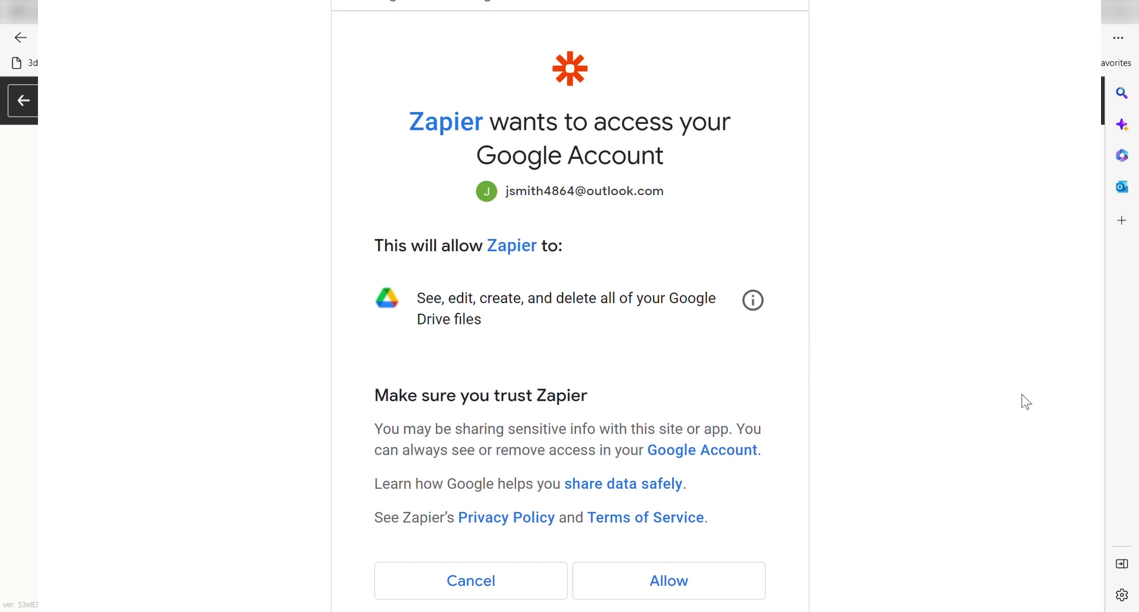
click(677, 582)
click(246, 456)
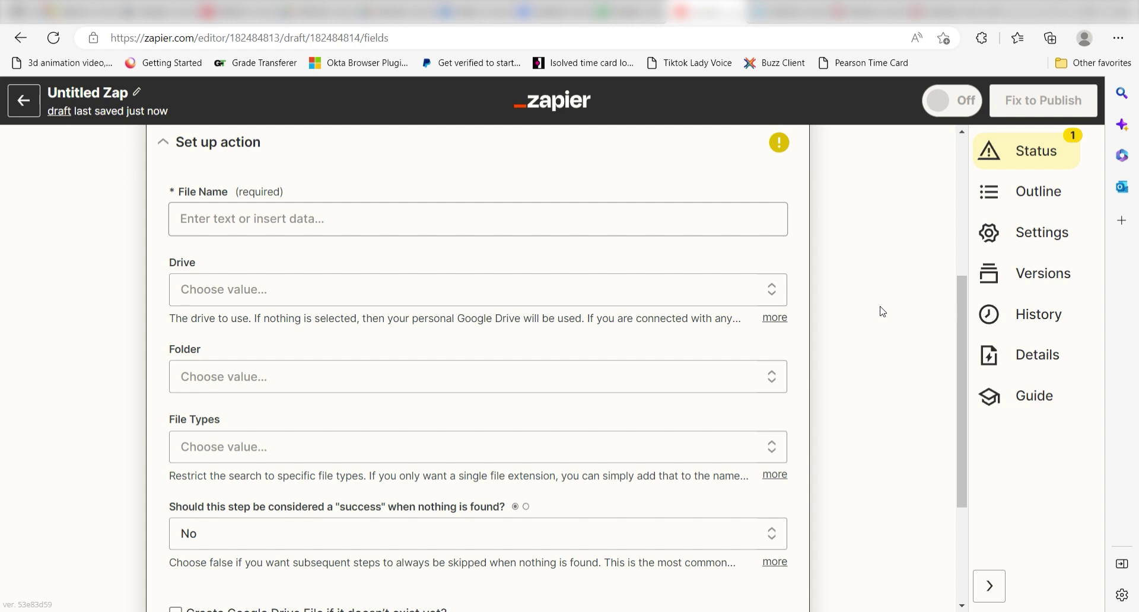
Enter 'Zapier Instagram Post' as the Drive file name to search for.
click(539, 220)
text(Zapier Instagram Post)
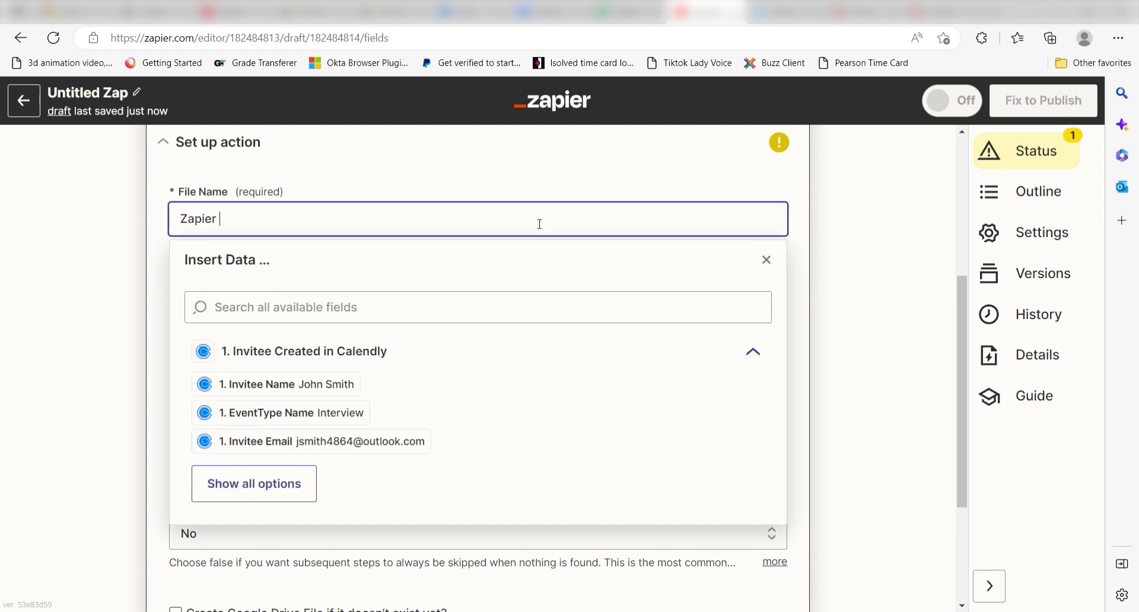
click(839, 186)
scroll(841, 190, down, 1)
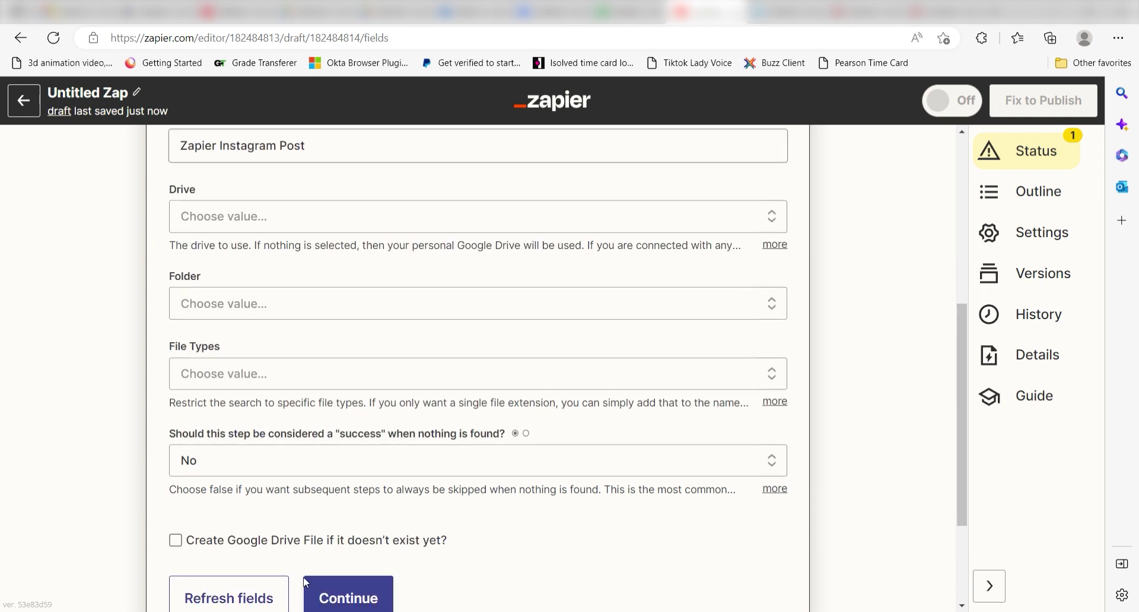
Test the file search, then add a third step and search for Instagram apps.
click(328, 591)
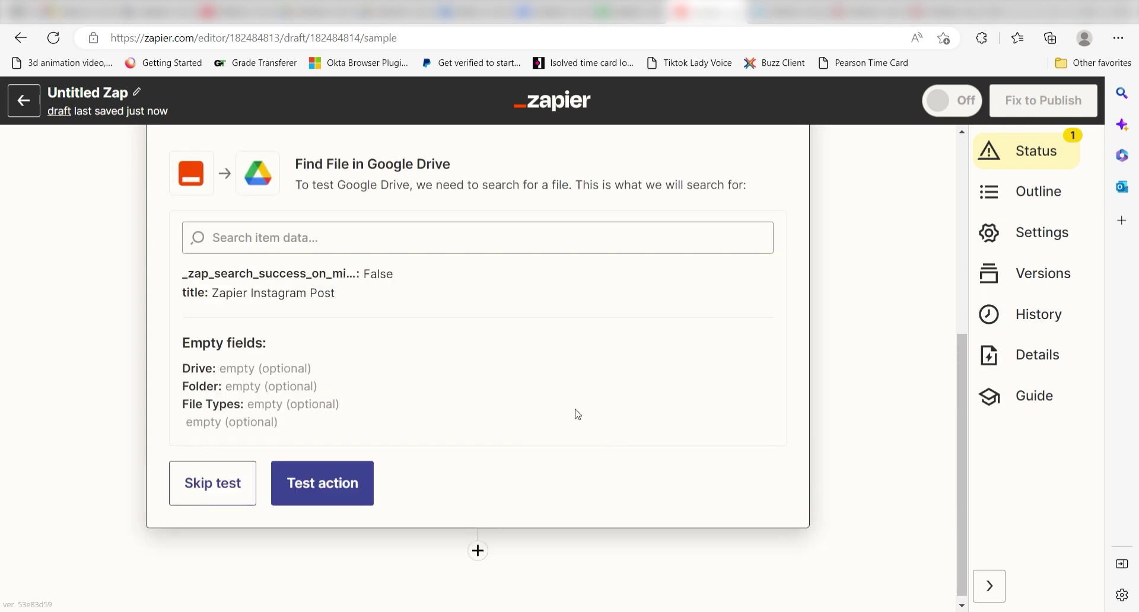
click(361, 482)
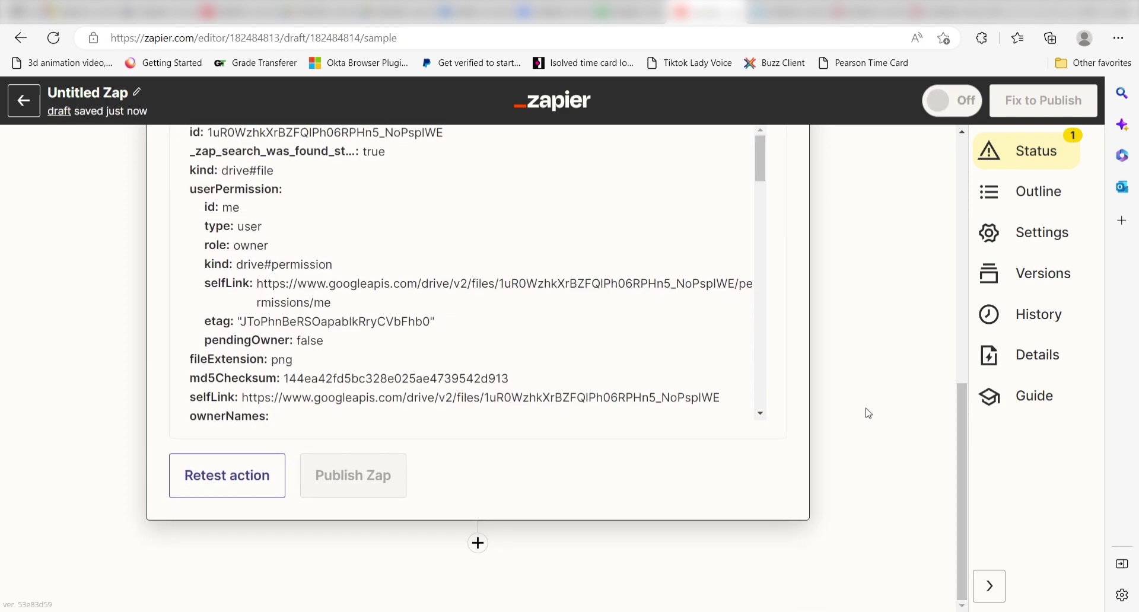
click(478, 543)
text(instagram)
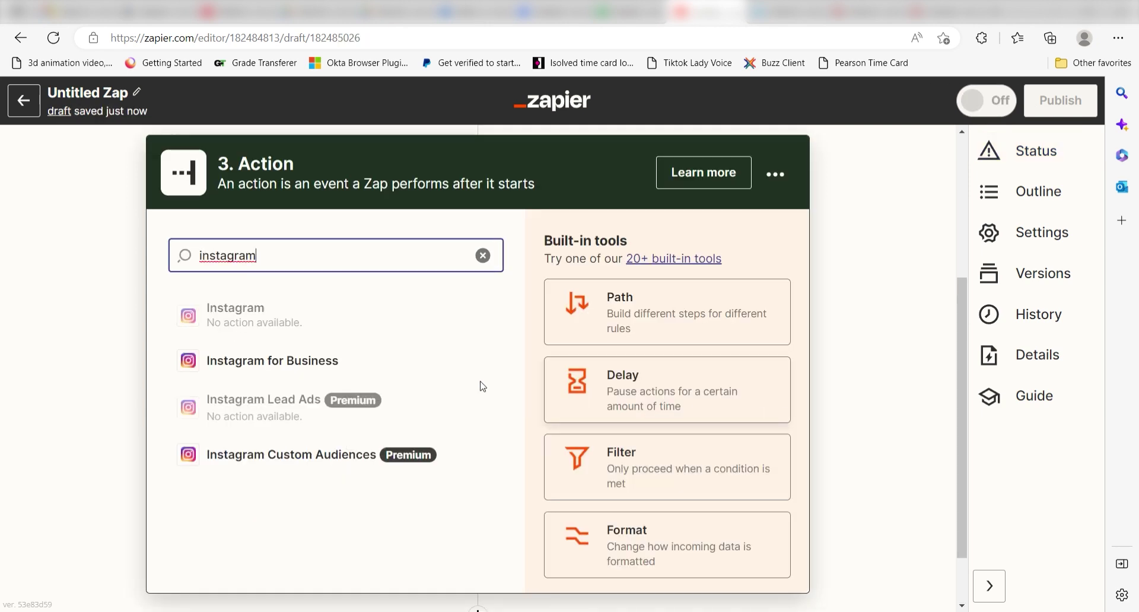
Make step 3 Instagram for Business Publish Photo and connect the Instagram account.
click(440, 375)
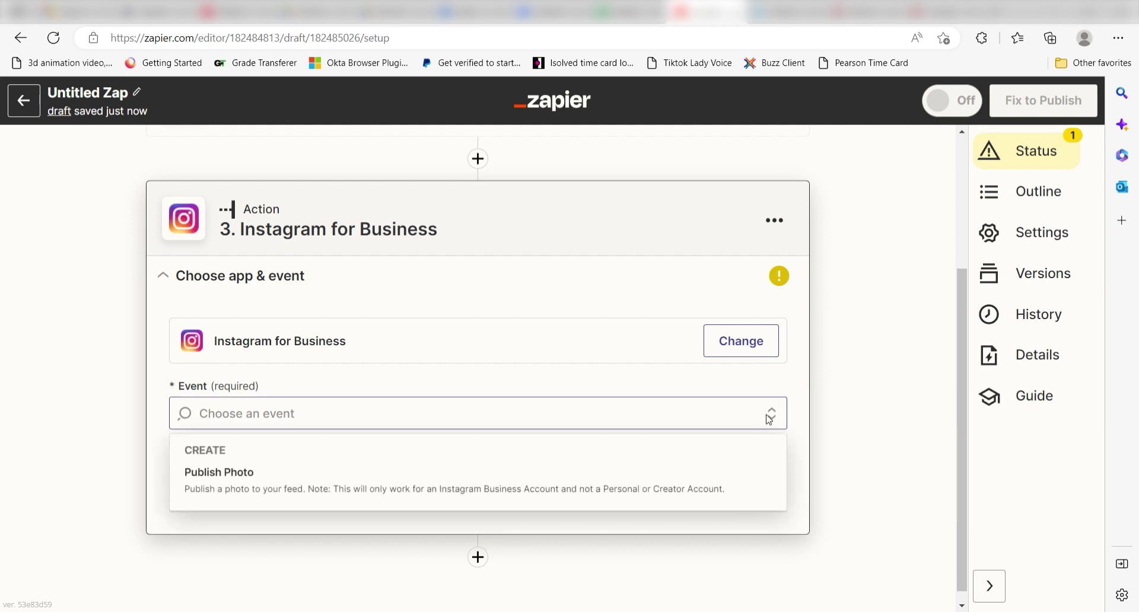
key(Return)
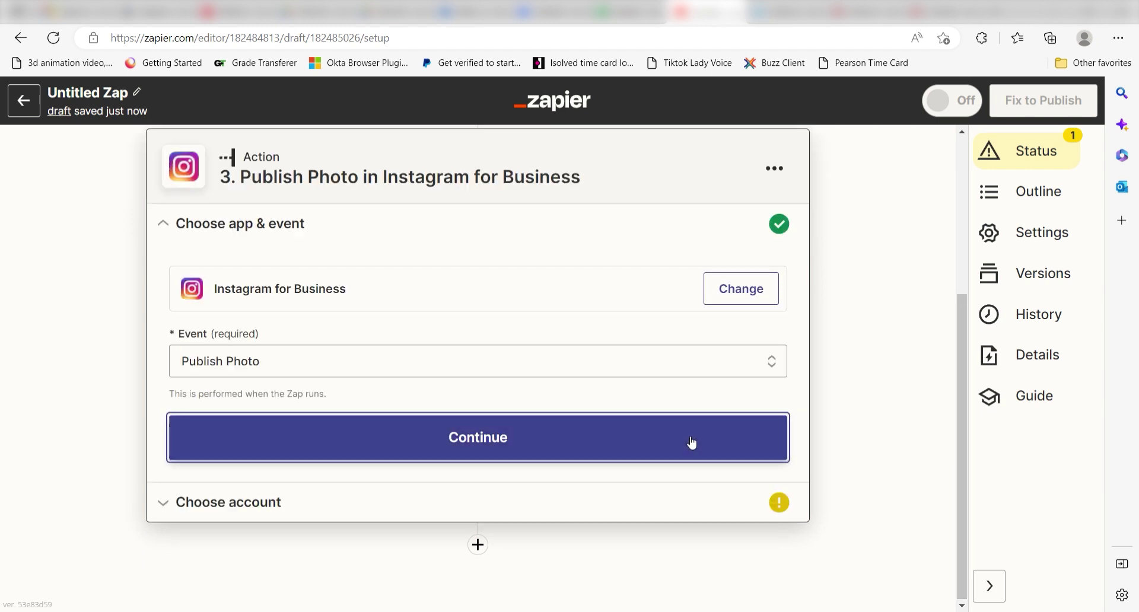
click(780, 432)
click(682, 441)
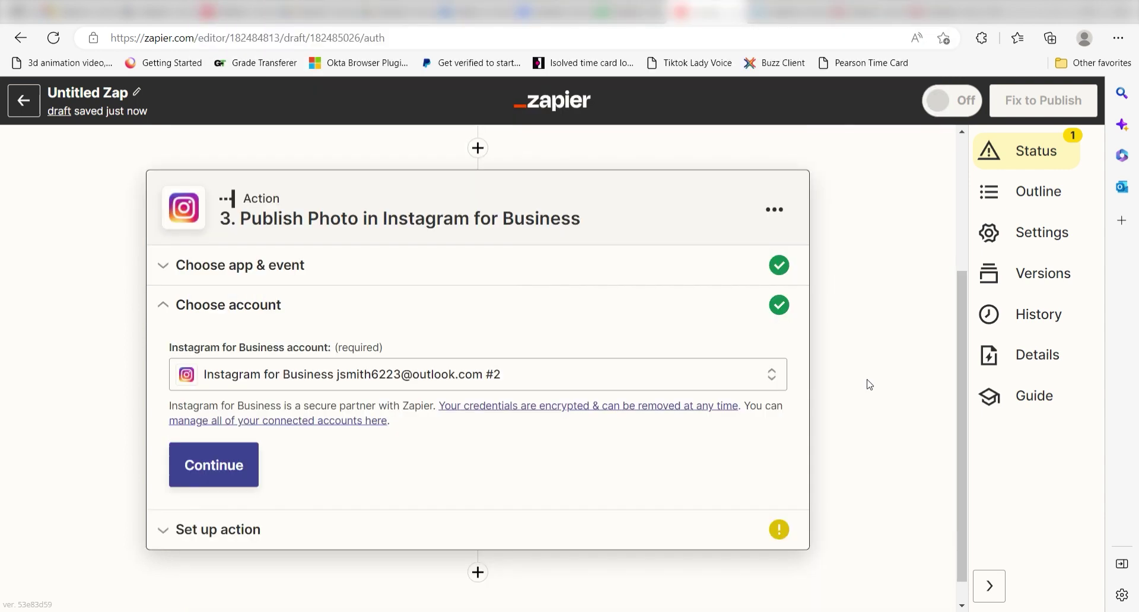
Select the Instagram business account to post from.
click(250, 466)
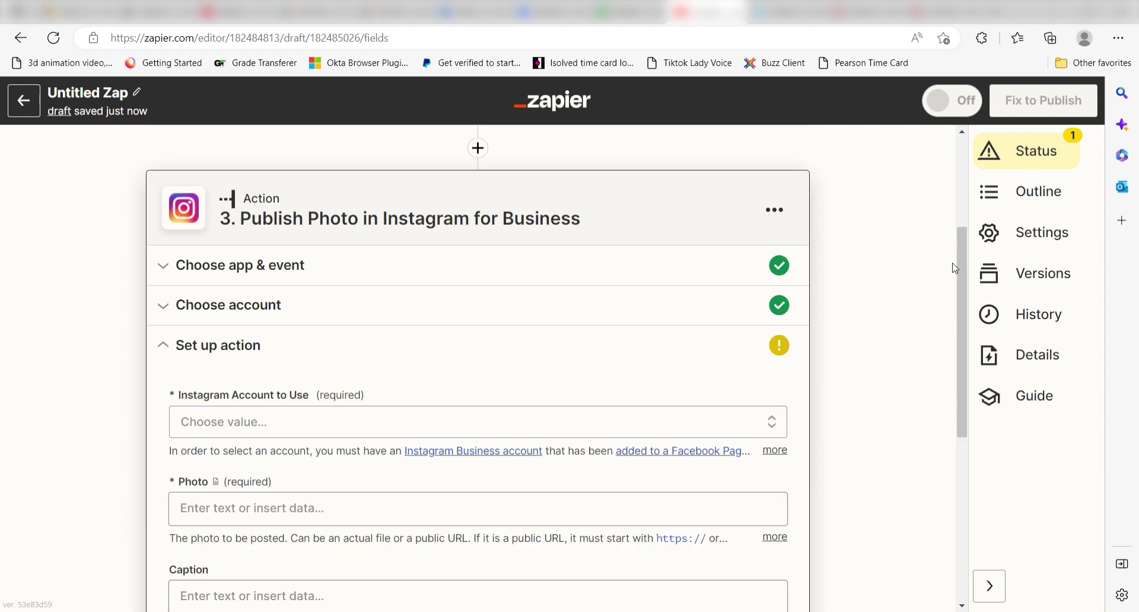
drag(960, 266, 960, 364)
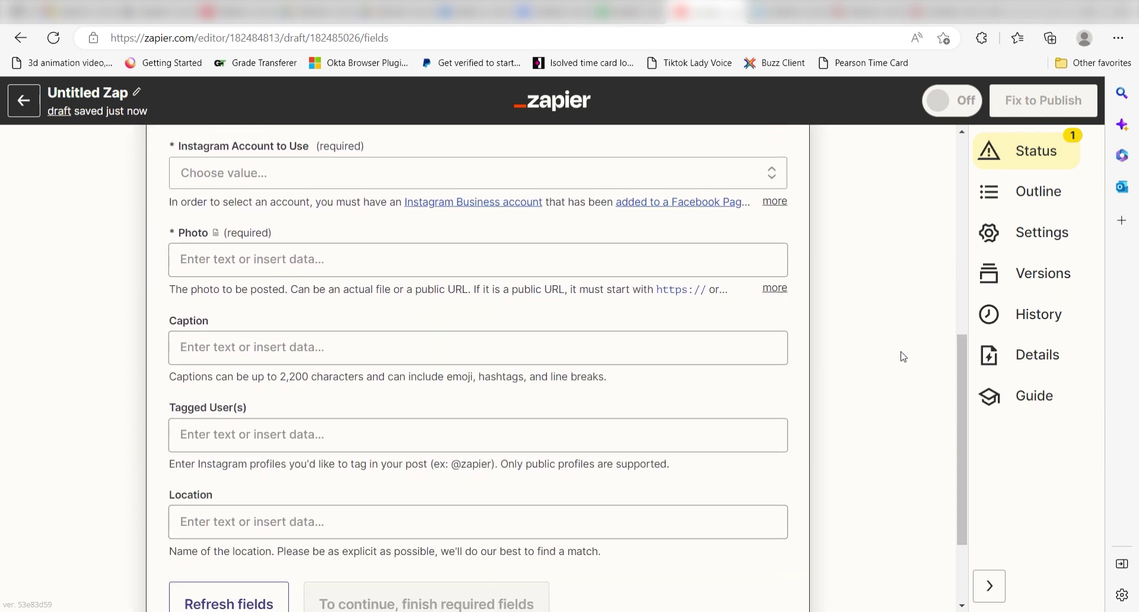
click(722, 178)
click(463, 333)
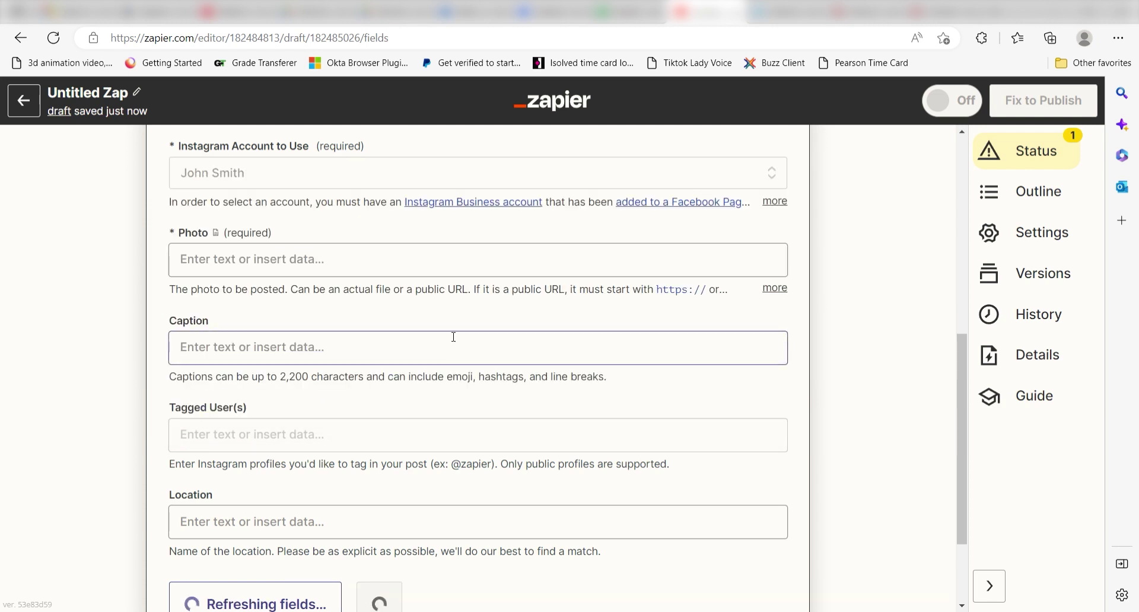
Use the Google Drive step's found file as the post Photo.
click(751, 266)
click(419, 437)
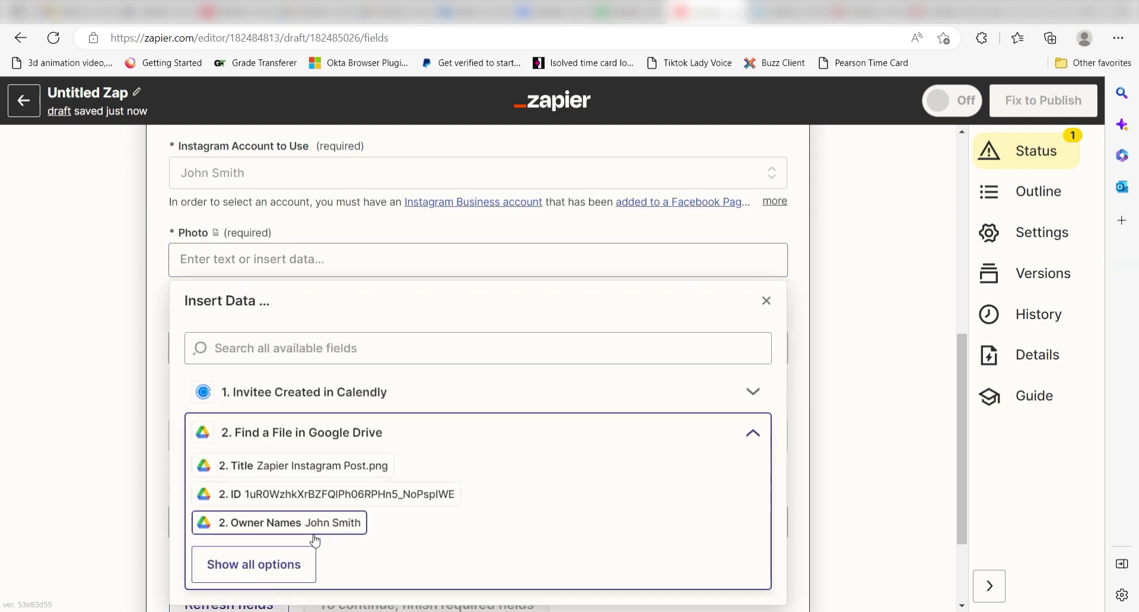
click(300, 555)
click(325, 516)
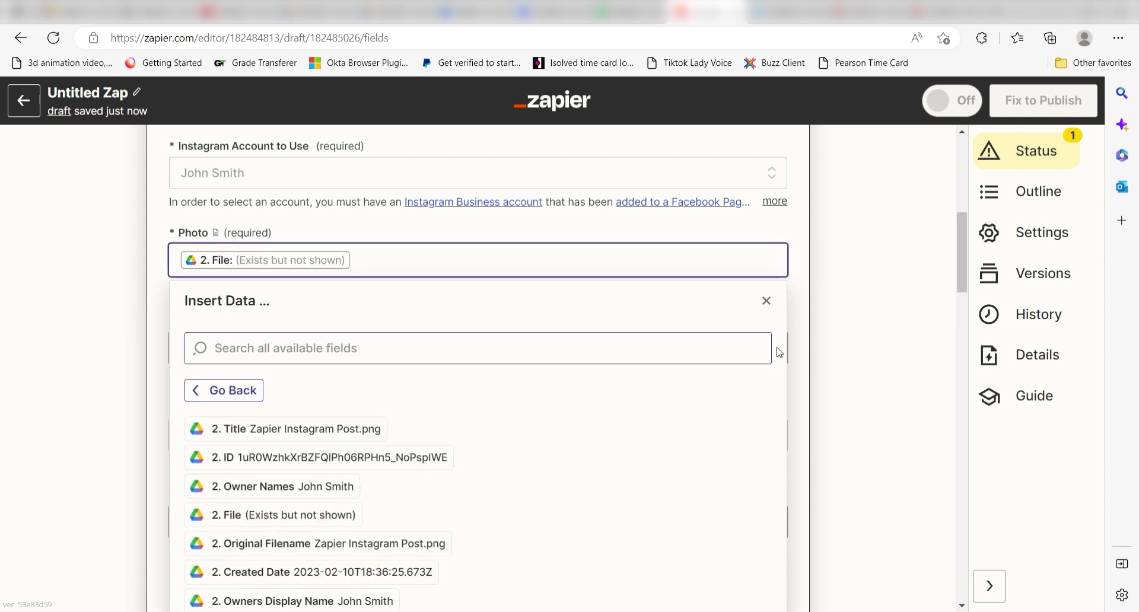
click(858, 306)
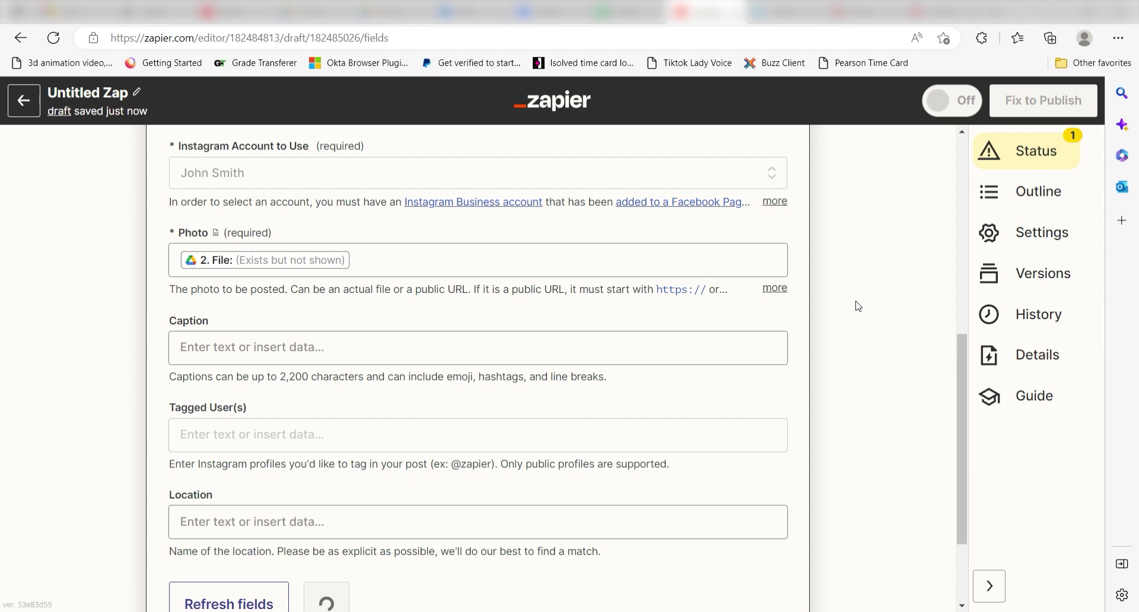
Set the caption to 'We're Hiring! Schedule and Interview today'.
click(708, 355)
text(We're Hiring! S)
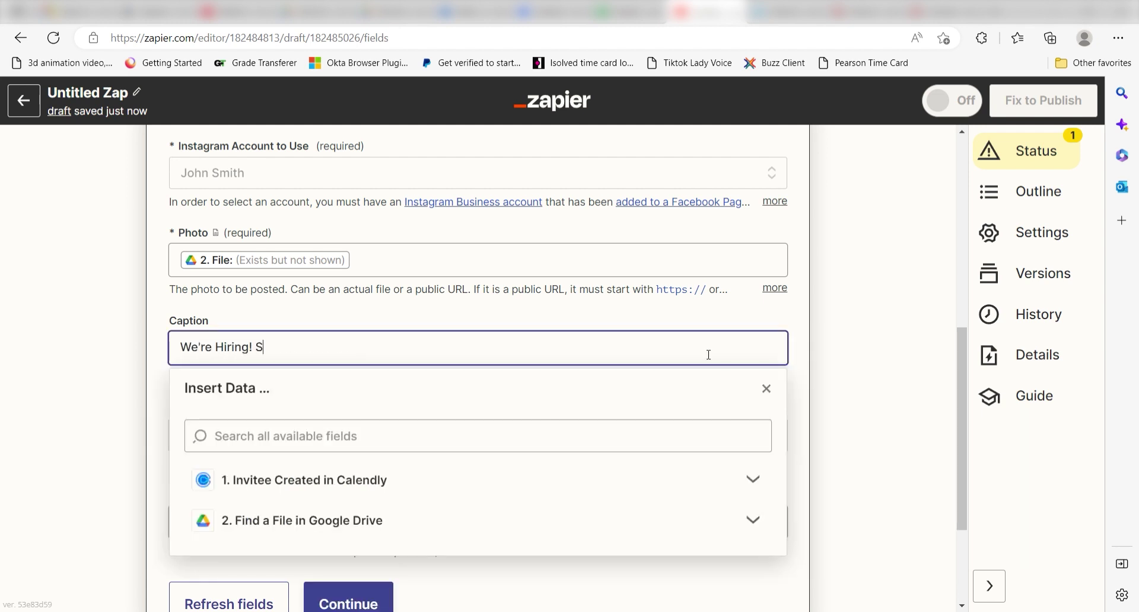
text(chedule and Interview today)
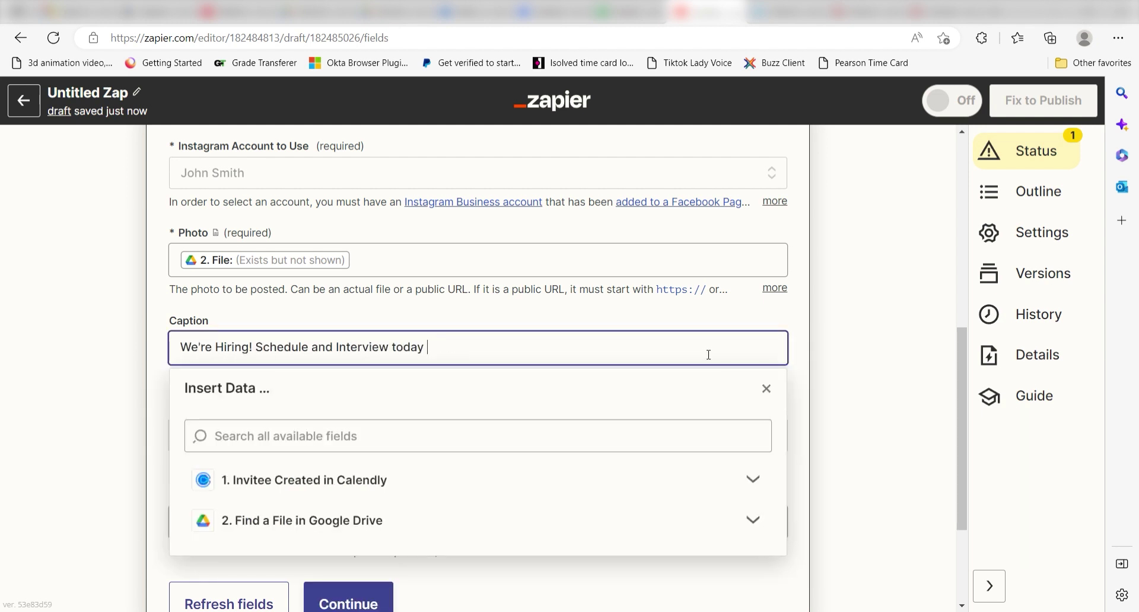
click(882, 284)
Run the Instagram step's test to publish the captioned photo.
click(348, 531)
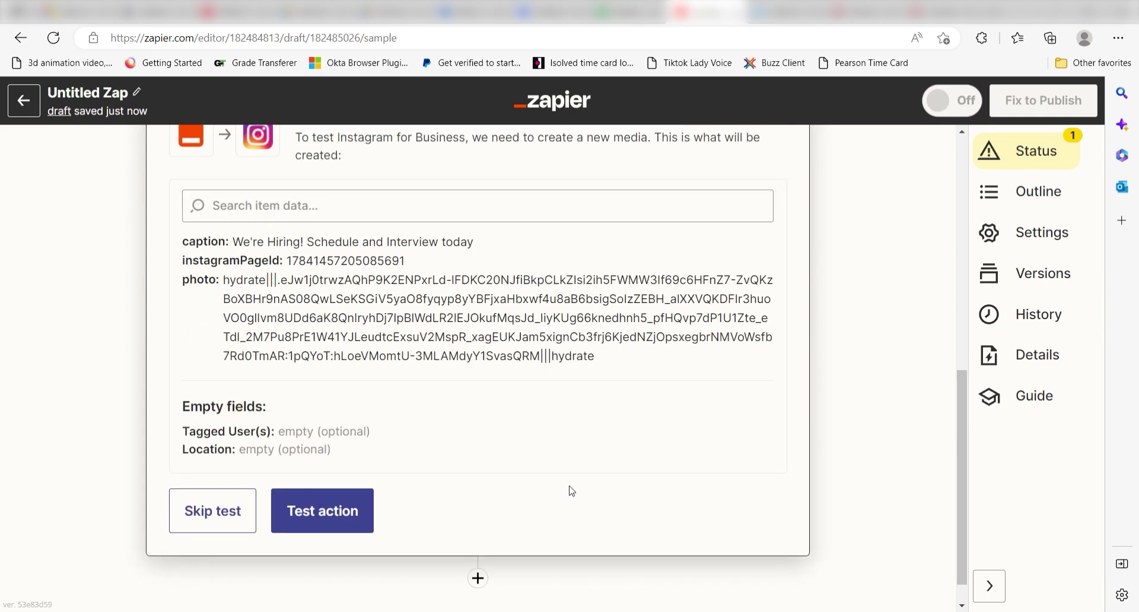
click(326, 519)
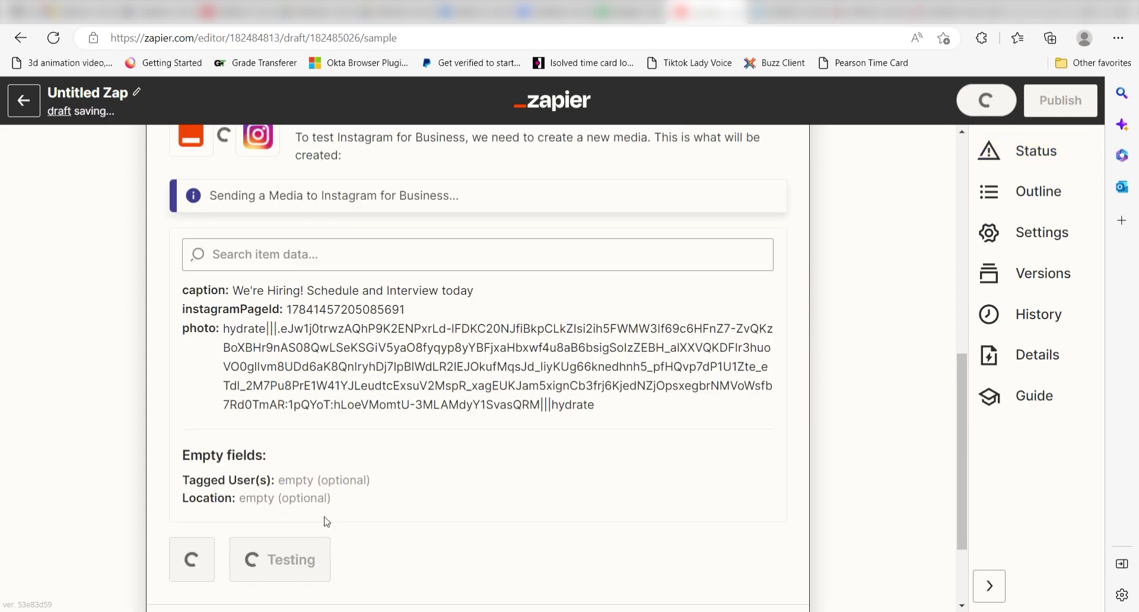